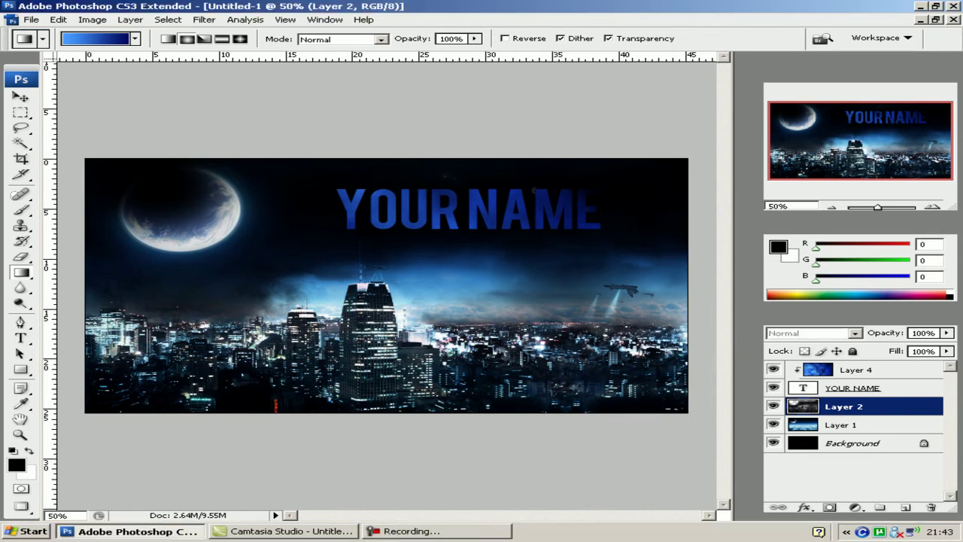
# - Flatten the YOUR NAME banner to a single layer and minimize its window
pyautogui.hotkey('ctrl', 'shift', 'e')
pyautogui.click(919, 19)
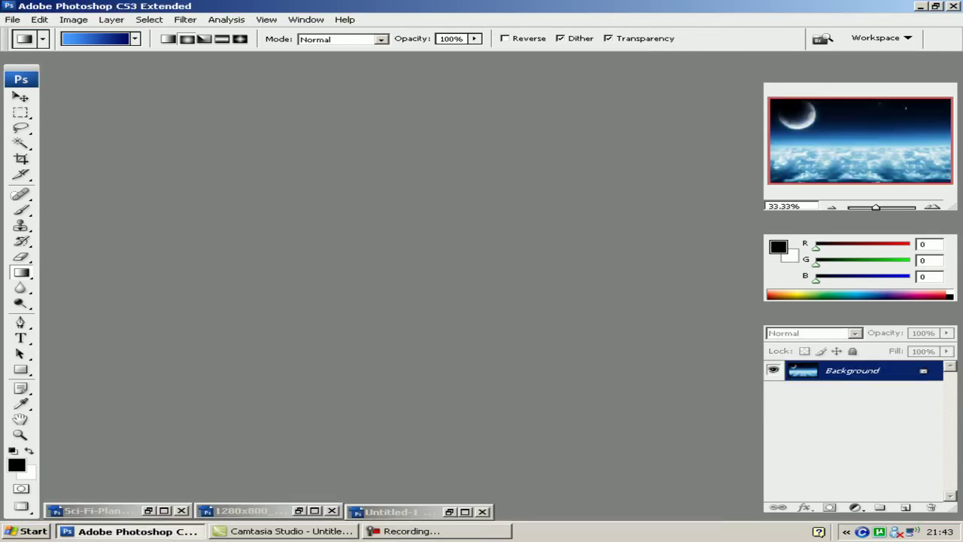
# - Create a new 1280 × 720 px, 72 ppi document with a white background
pyautogui.hotkey('alt', 'f')
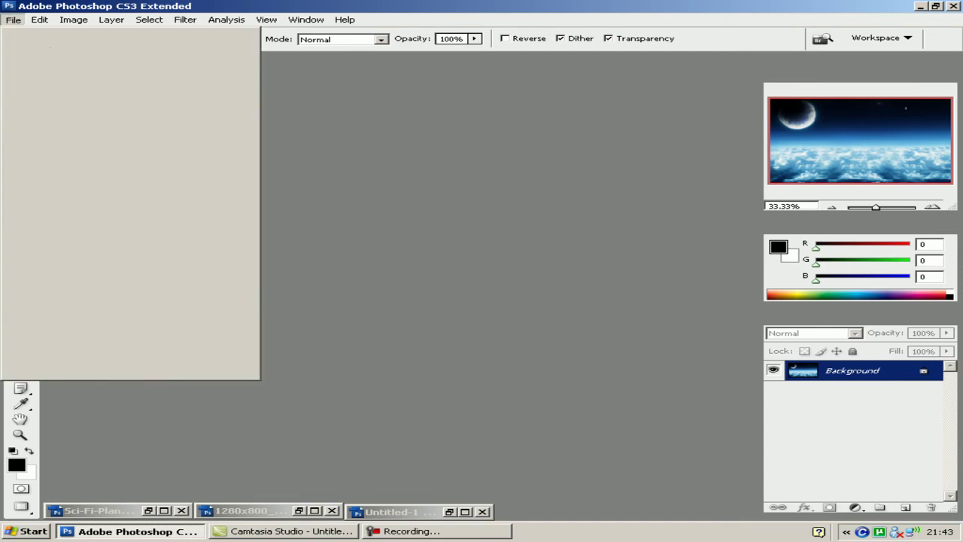
pyautogui.press('Return')
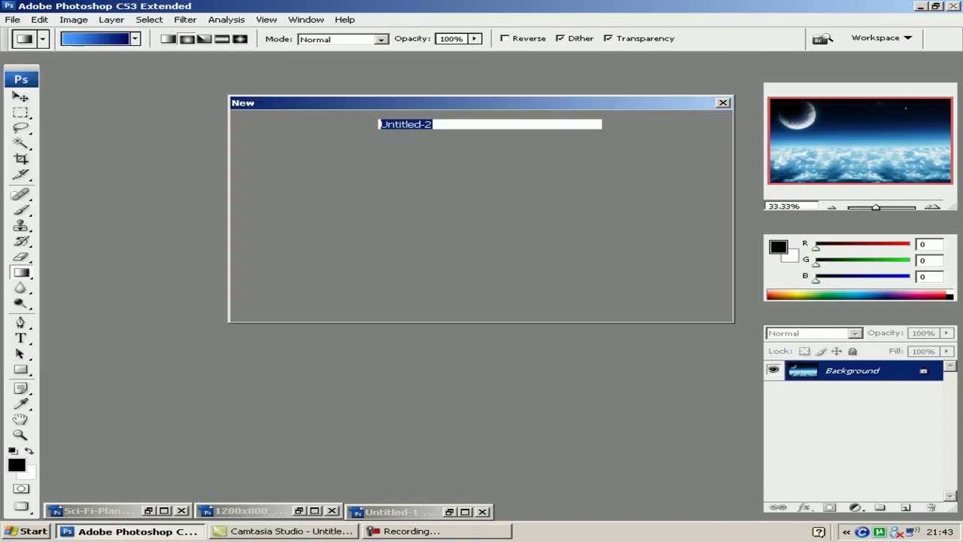
pyautogui.press('Tab')
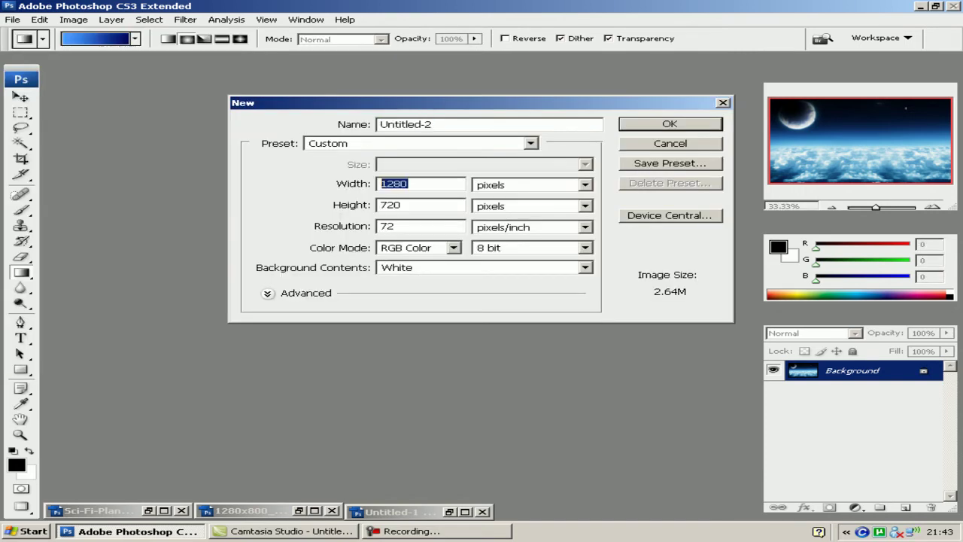
pyautogui.press('Tab')
pyautogui.press('Return')
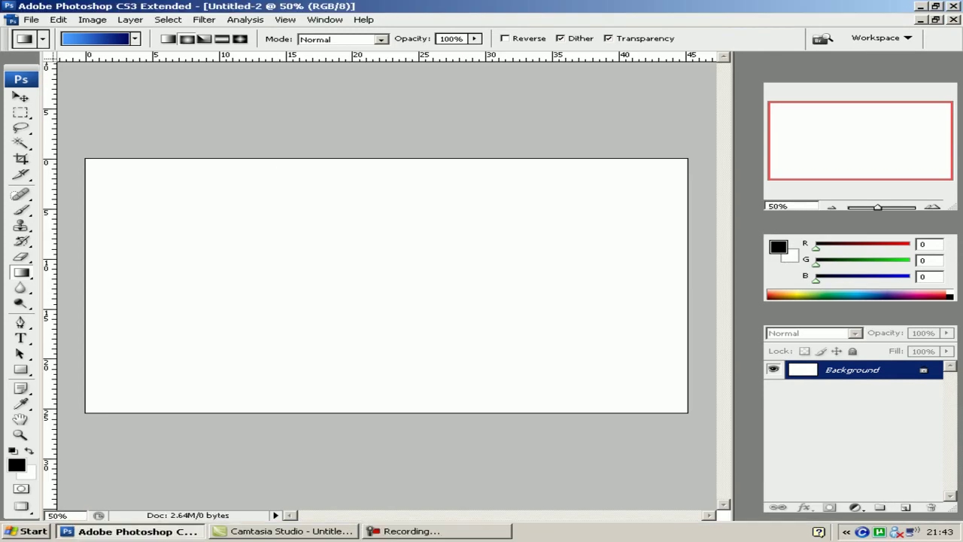
pyautogui.hotkey('alt', 'f')
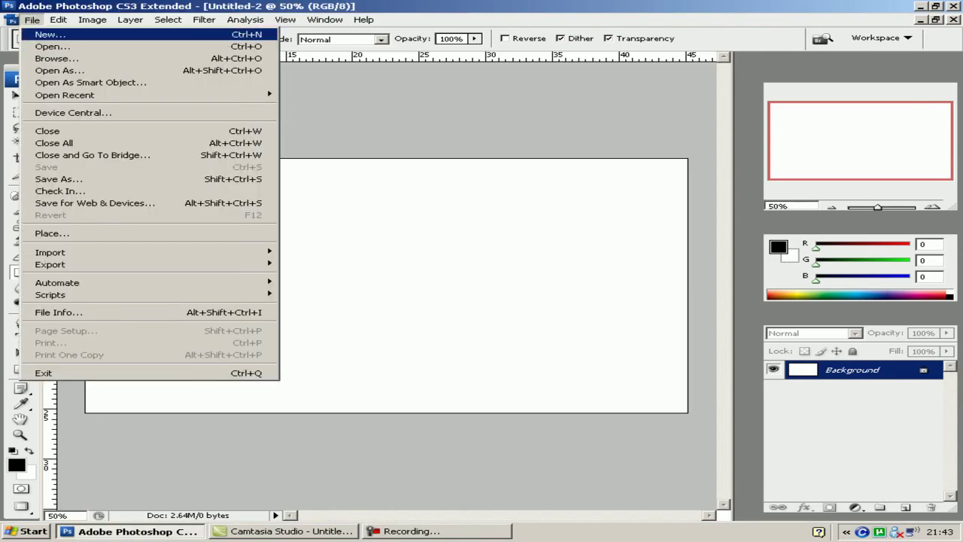
# - Paste the moon-and-clouds space image into Untitled-2 as Layer 1
pyautogui.hotkey('alt', 'v')
pyautogui.press('Escape')
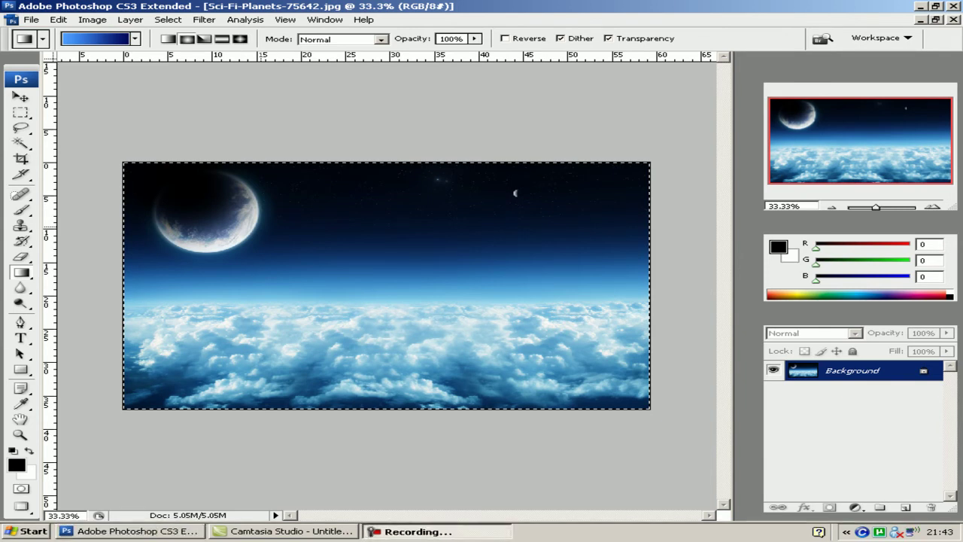
pyautogui.click(920, 18)
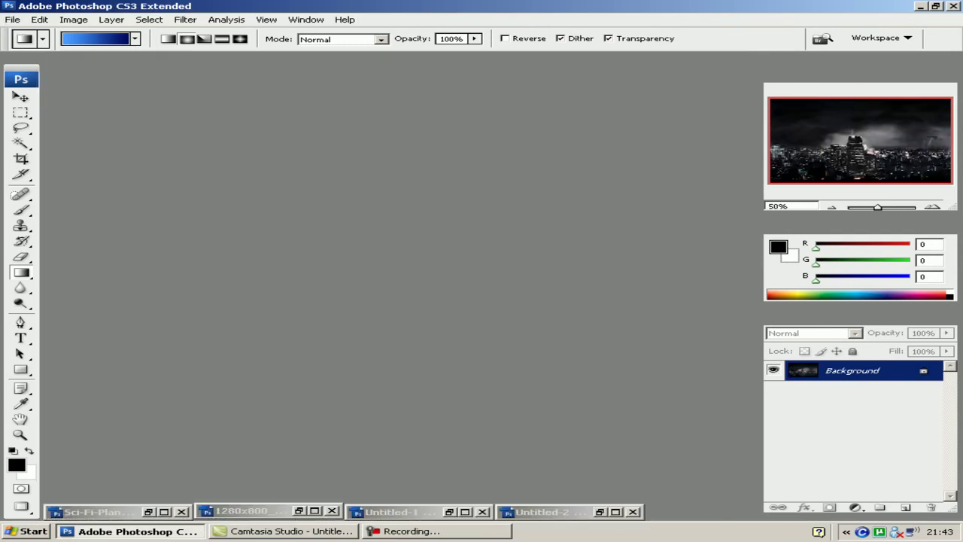
pyautogui.click(615, 511)
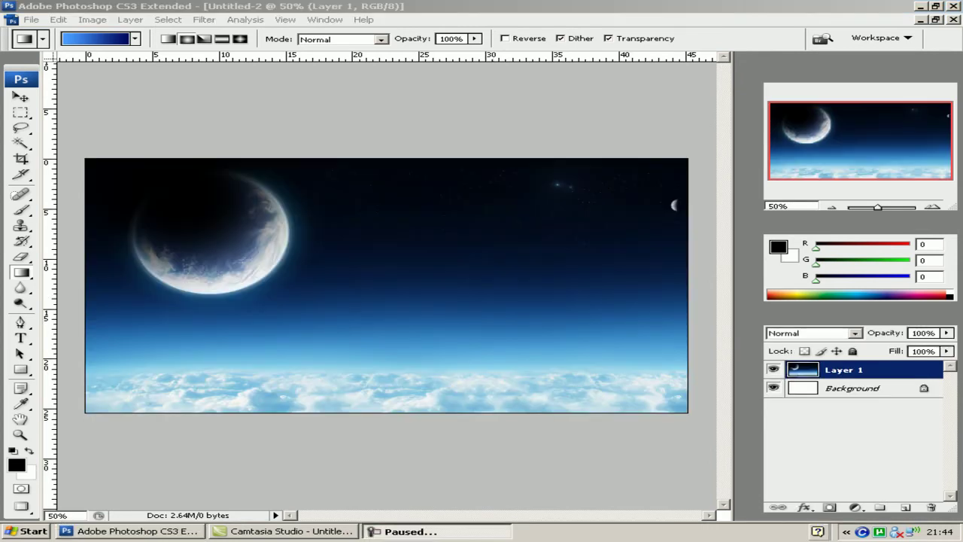
# - Free-transform the space layer so it stretches across the whole canvas
pyautogui.hotkey('ctrl', 't')
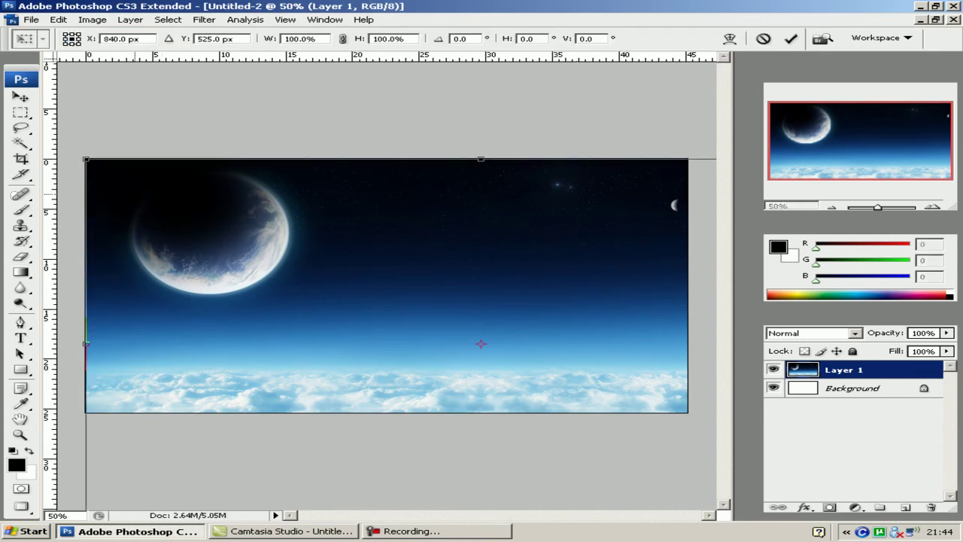
pyautogui.moveTo(85, 159)
pyautogui.mouseDown()
pyautogui.moveTo(361, 286)
pyautogui.moveTo(369, 291)
pyautogui.moveTo(342, 326)
pyautogui.mouseUp()
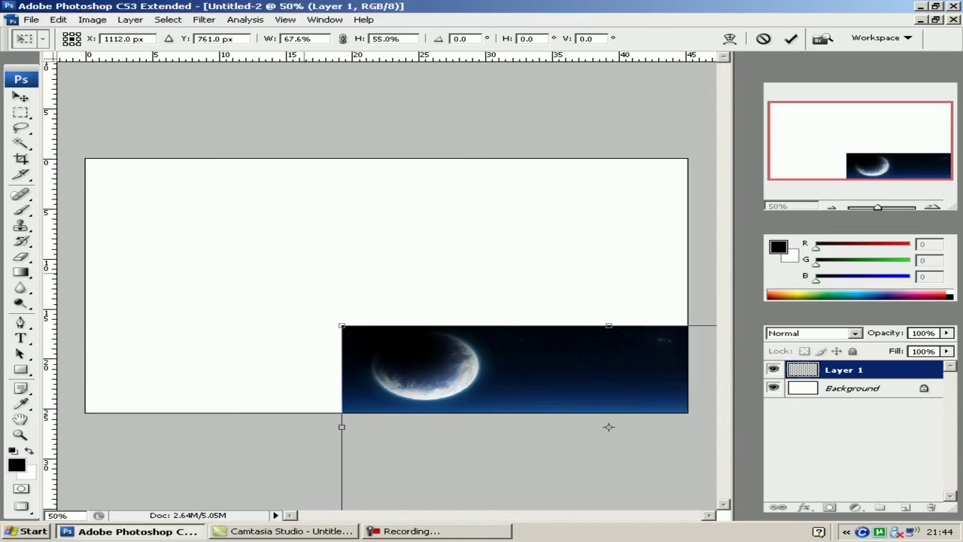
pyautogui.moveTo(527, 376)
pyautogui.mouseDown()
pyautogui.moveTo(253, 183)
pyautogui.moveTo(271, 271)
pyautogui.mouseUp()
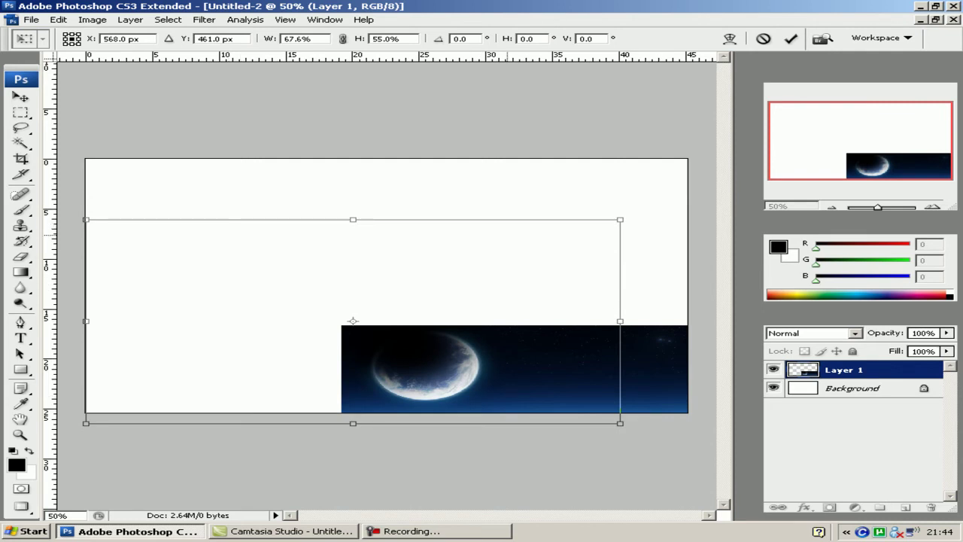
pyautogui.moveTo(620, 220); pyautogui.dragTo(688, 159)
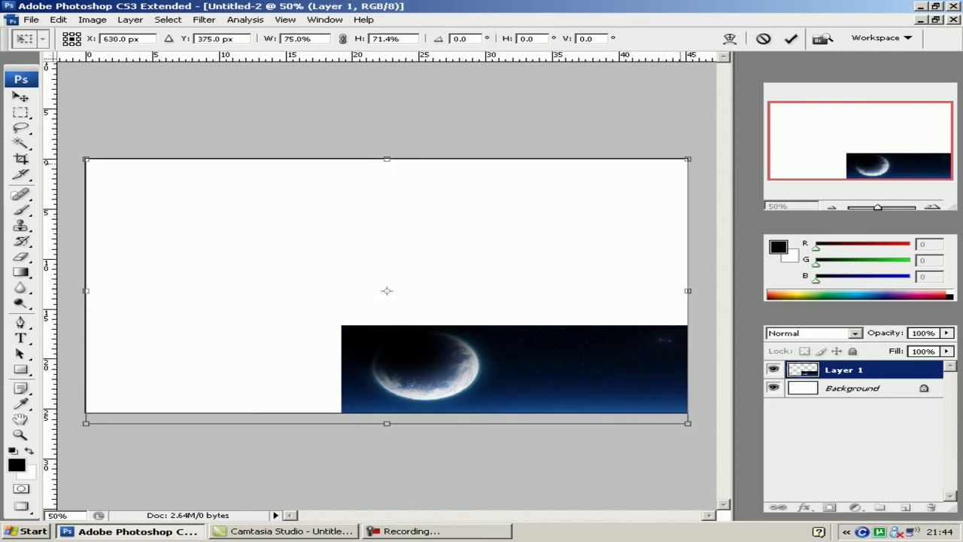
pyautogui.press('g')
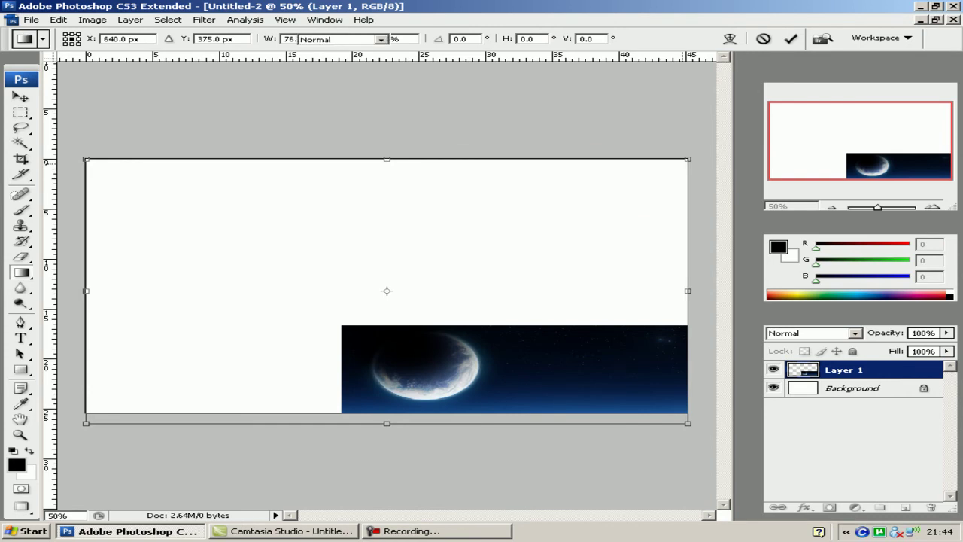
pyautogui.press('Return')
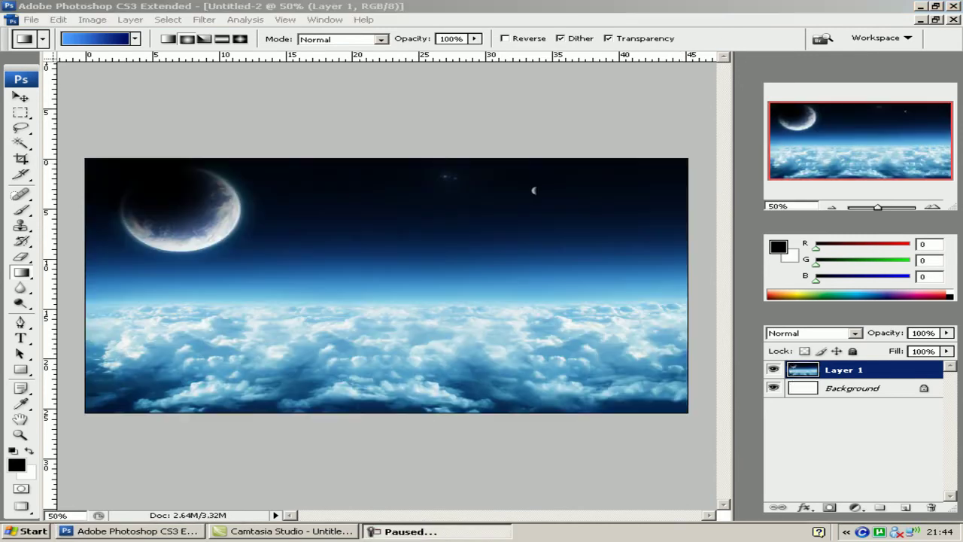
# - Bring the 1280x800 night city photo into Untitled-2 as Layer 2
pyautogui.click(920, 19)
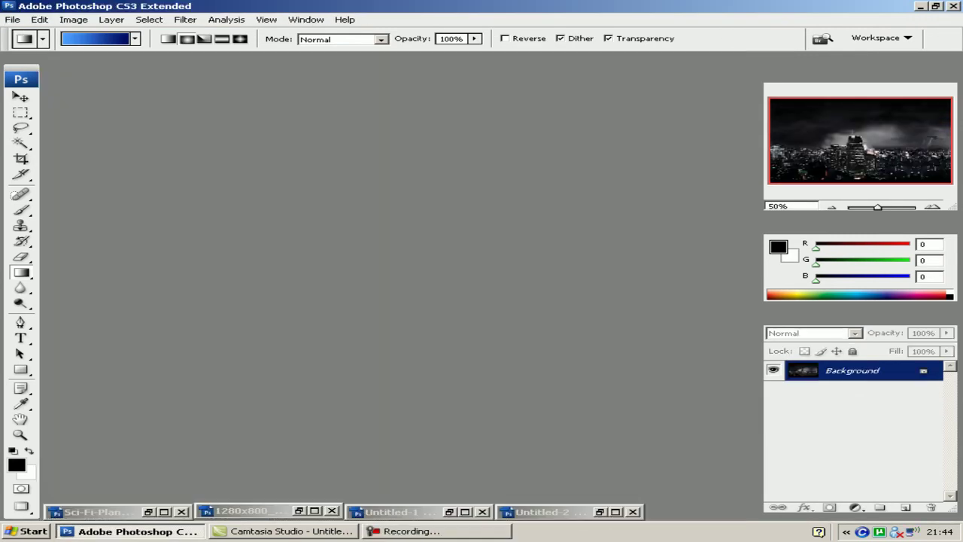
pyautogui.click(314, 512)
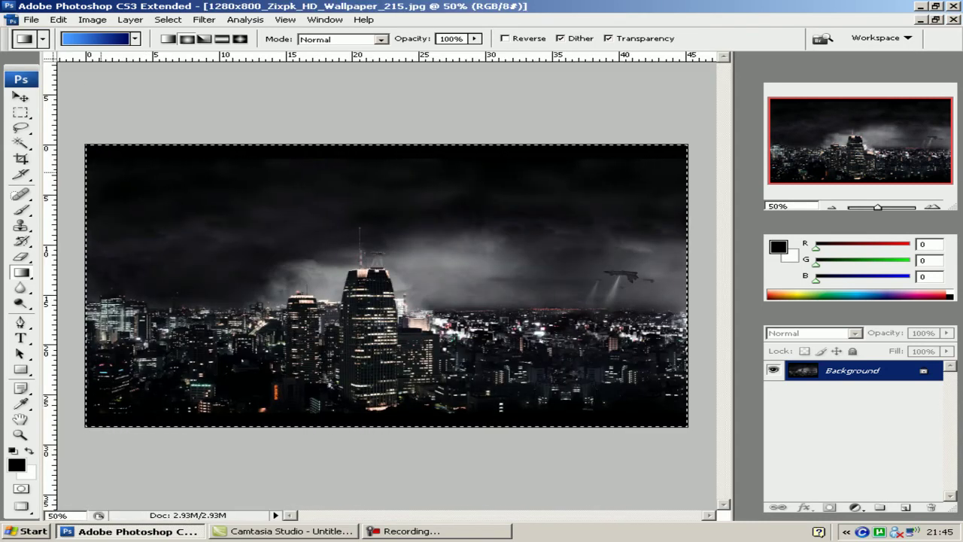
pyautogui.press('F10')
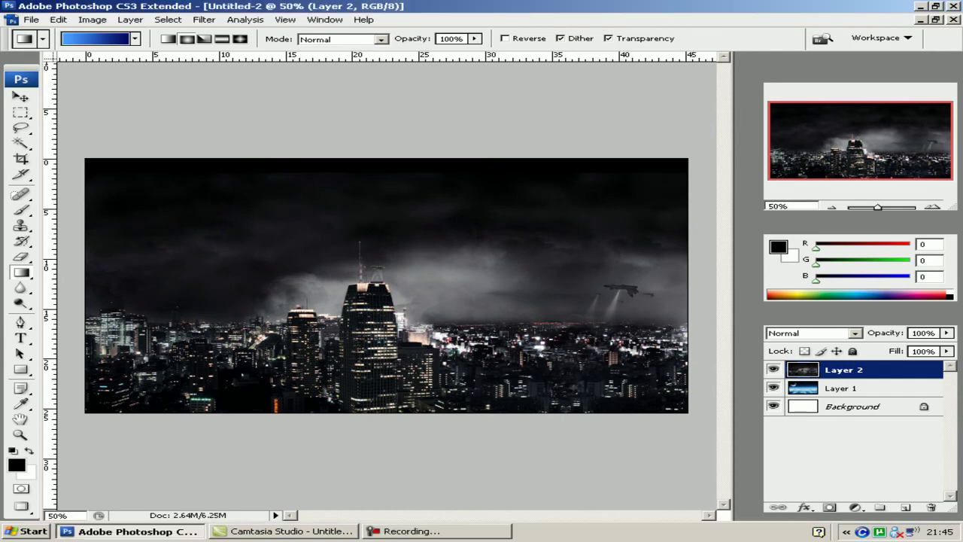
# - Set Layer 2 to Hard Light and erase the city over the moon
pyautogui.click(812, 333)
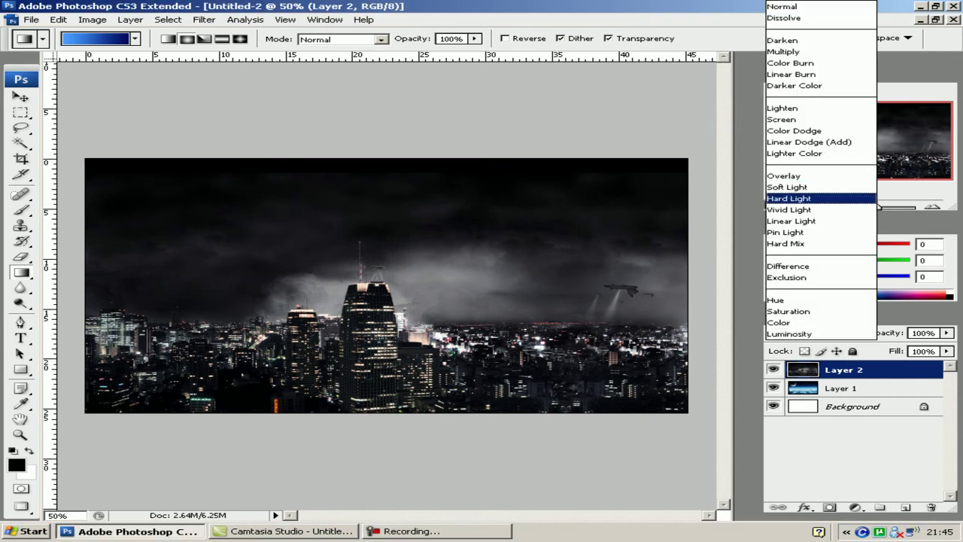
pyautogui.click(798, 198)
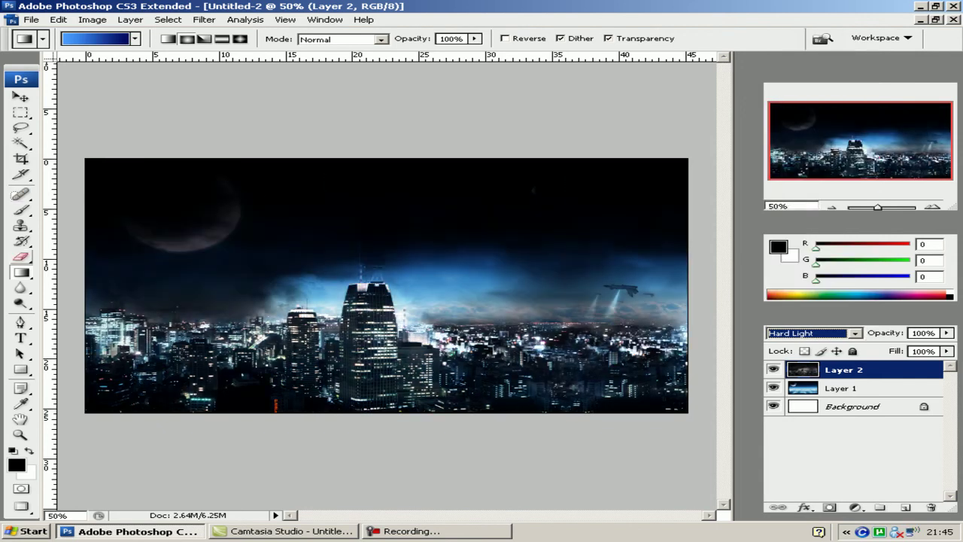
pyautogui.click(21, 255)
pyautogui.moveTo(163, 193)
pyautogui.mouseDown()
pyautogui.moveTo(194, 206)
pyautogui.moveTo(149, 226)
pyautogui.moveTo(219, 190)
pyautogui.mouseUp()
# - Type TUTORIAL in white 124.9 pt Bebas across the top of the skyline
pyautogui.click(20, 338)
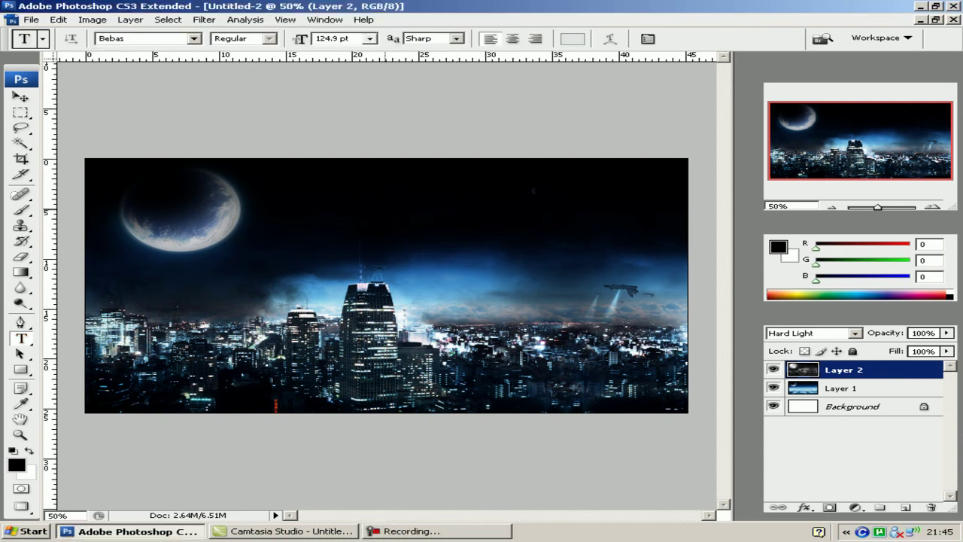
pyautogui.click(393, 222)
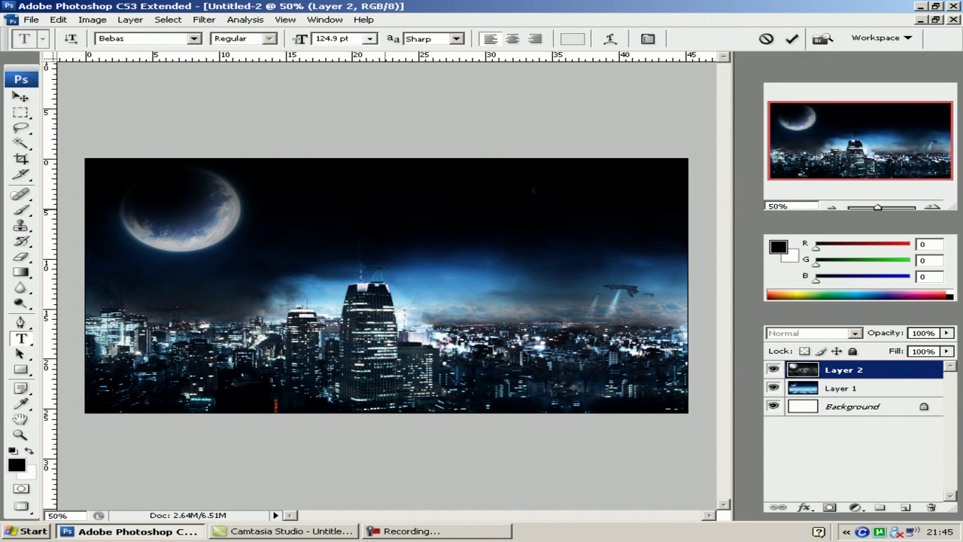
pyautogui.write('TUT')
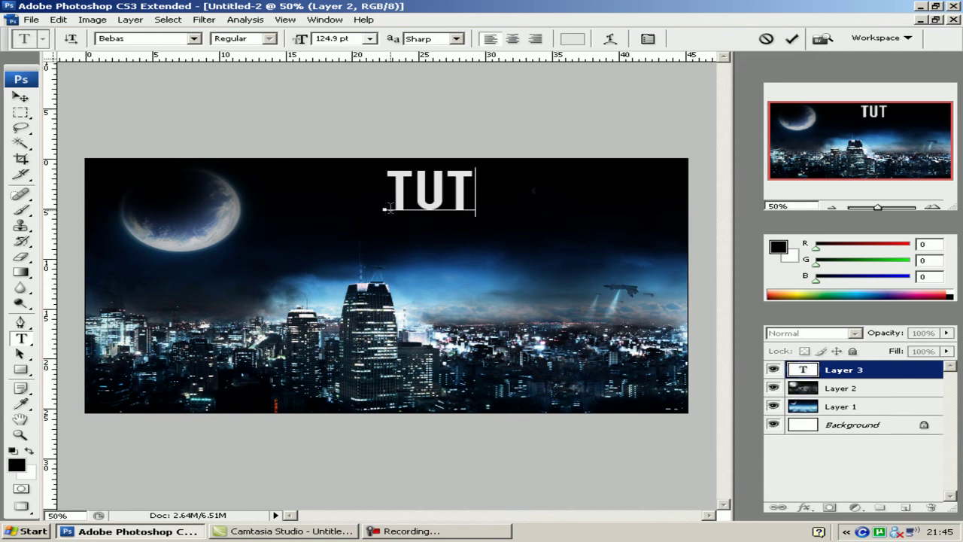
pyautogui.write('ORIAL')
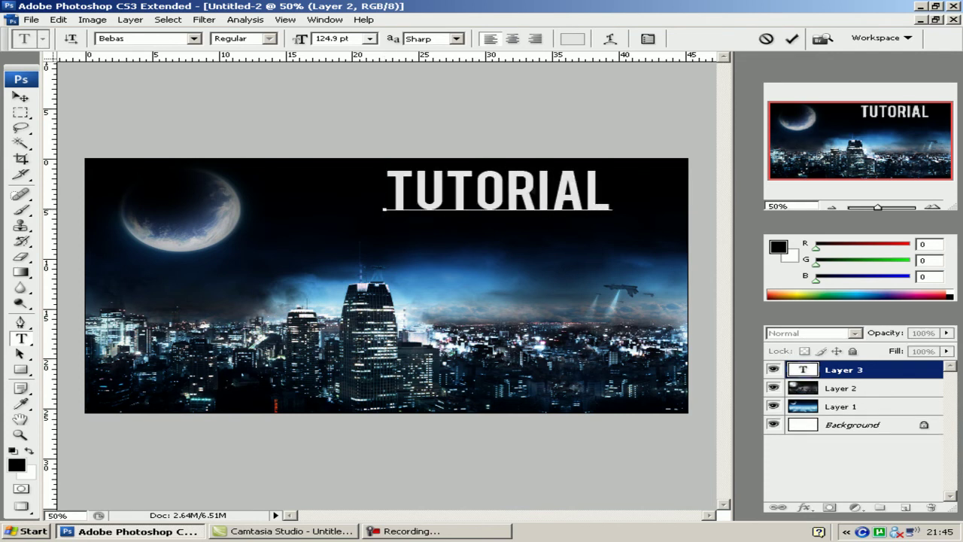
pyautogui.click(791, 38)
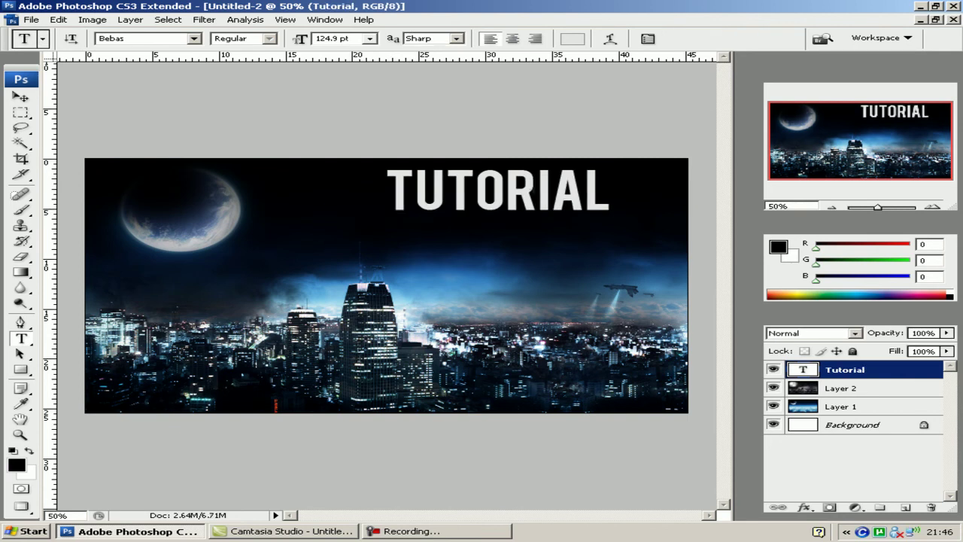
pyautogui.click(30, 20)
pyautogui.moveTo(221, 210)
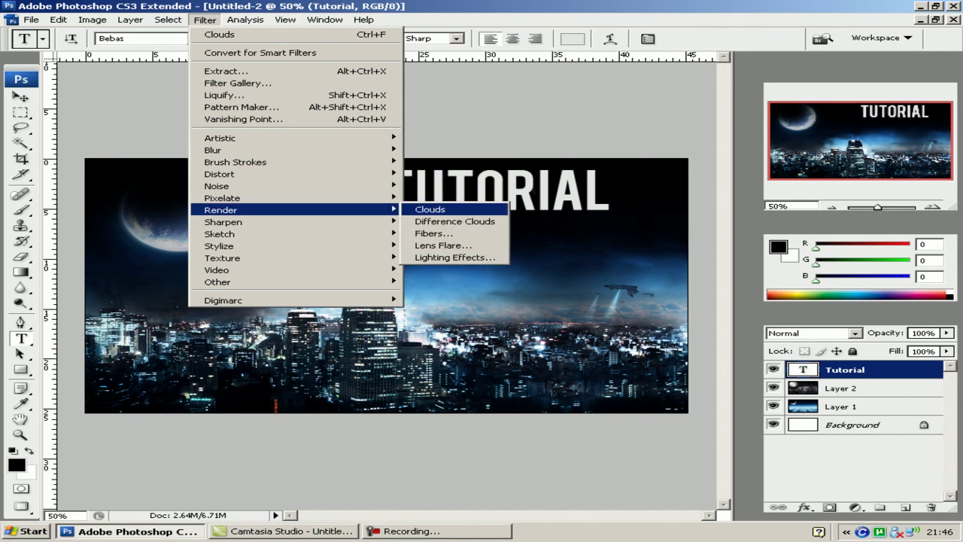
# - Render grey clouds on new Layer 3 above the text, then add empty Layer 4
pyautogui.click(432, 210)
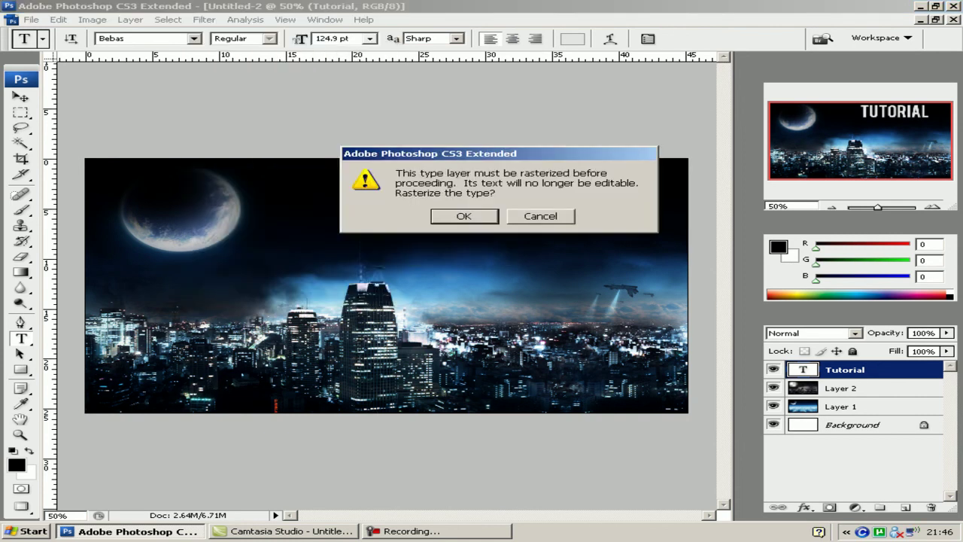
pyautogui.press('Escape')
pyautogui.click(906, 508)
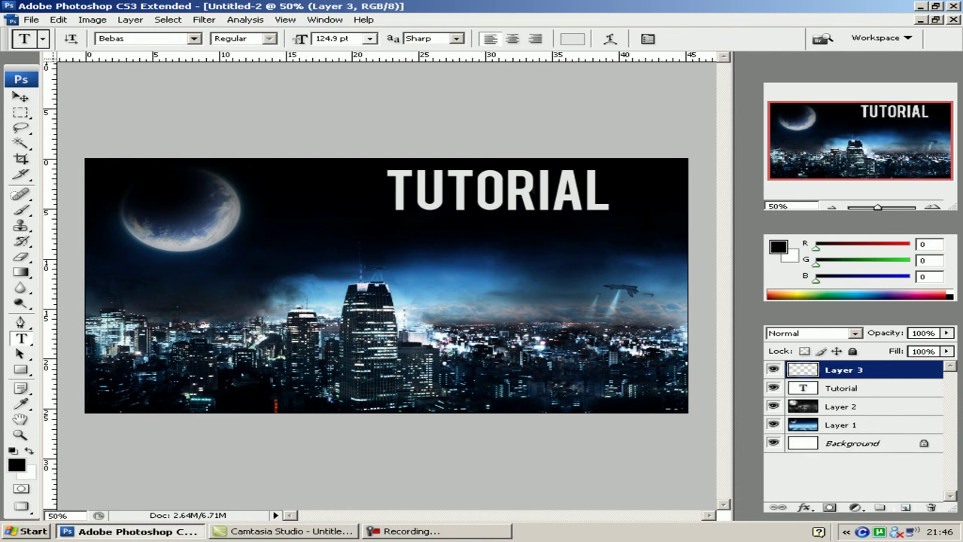
pyautogui.click(204, 19)
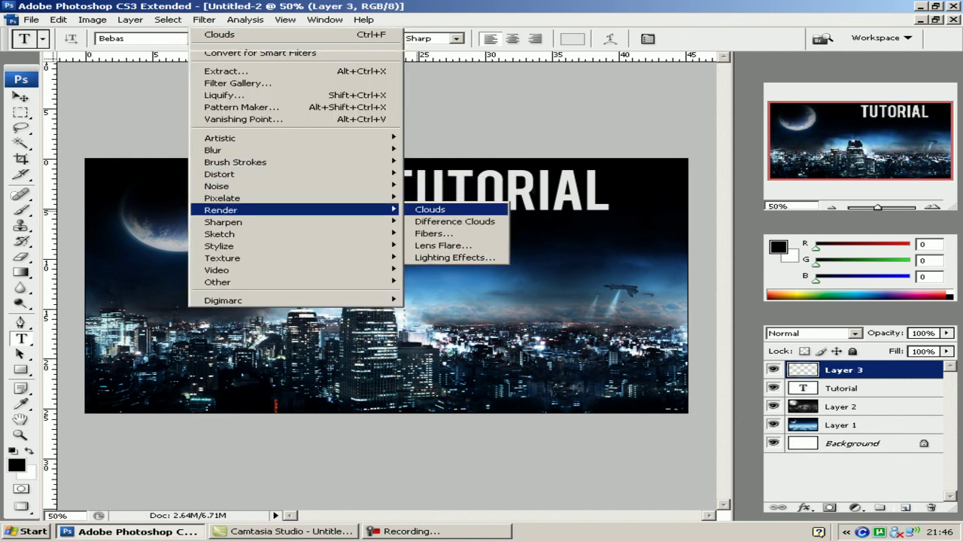
pyautogui.click(418, 210)
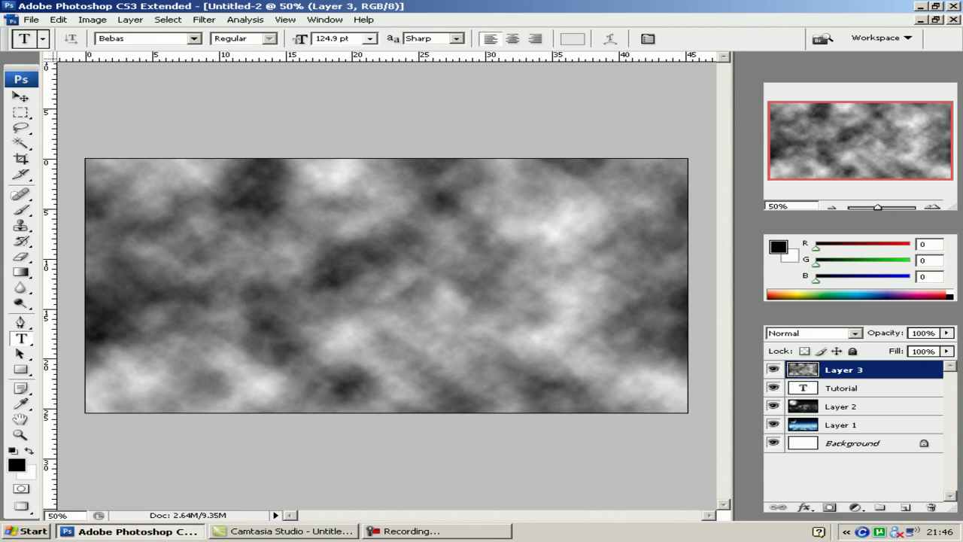
pyautogui.click(905, 507)
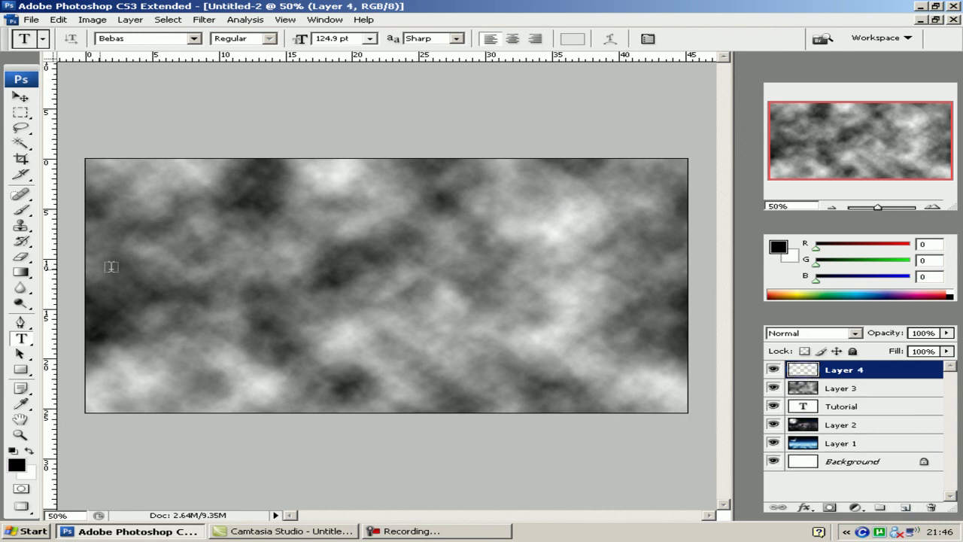
# - Fill Layer 4 with a light-to-dark blue gradient in Hard Light, then also select Layer 3
pyautogui.press('g')
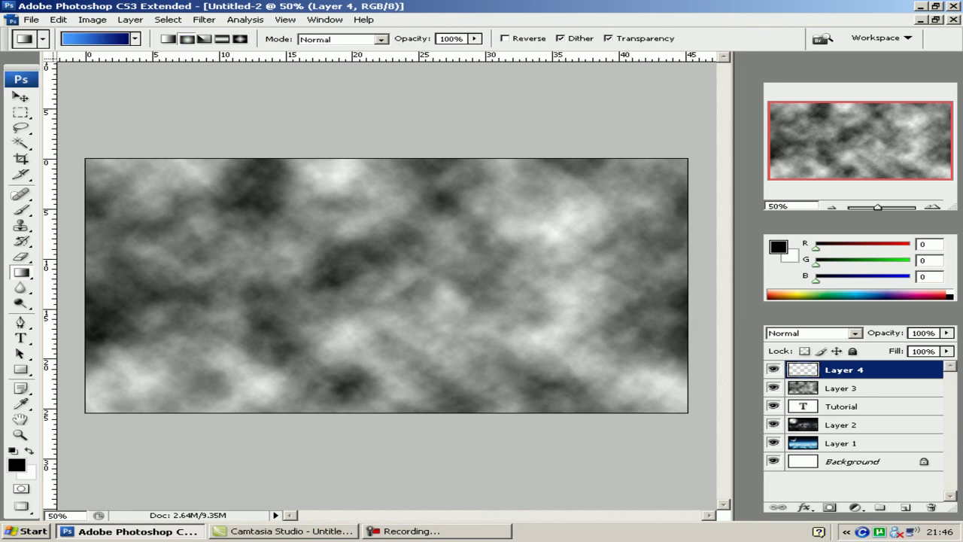
pyautogui.click(97, 39)
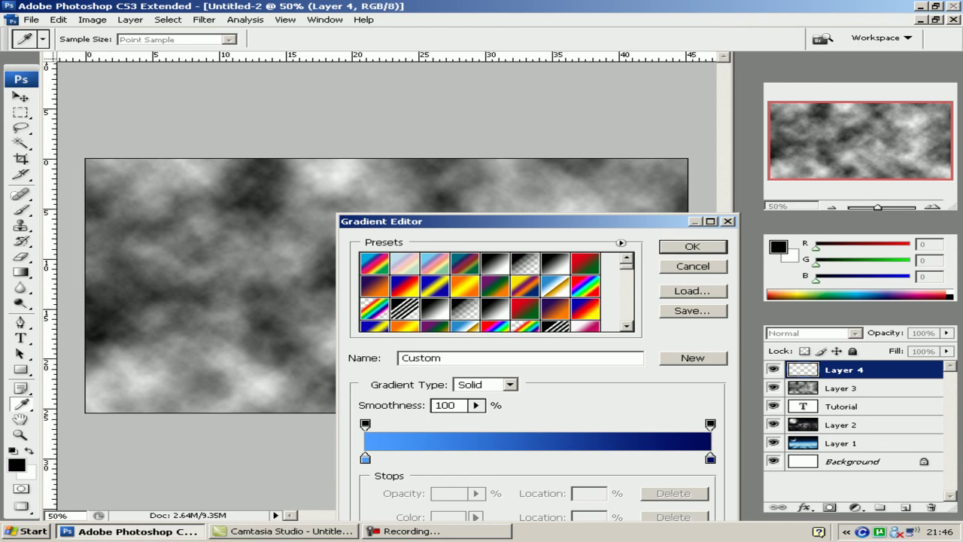
pyautogui.click(692, 246)
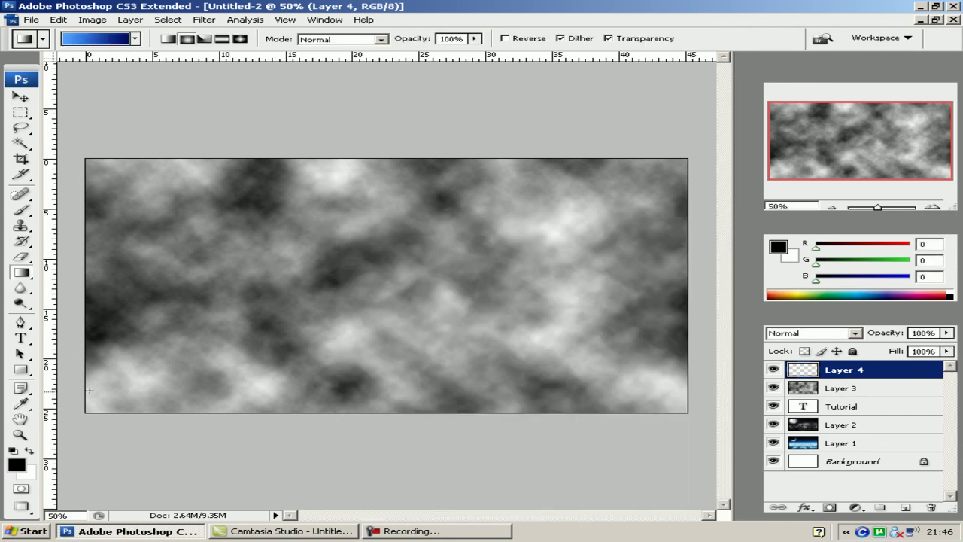
pyautogui.moveTo(74, 405); pyautogui.dragTo(626, 115)
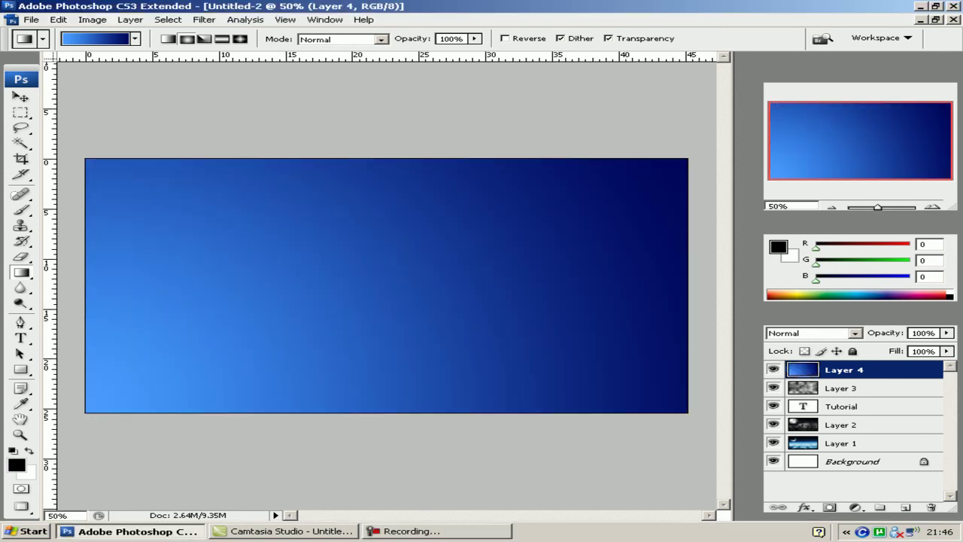
pyautogui.click(813, 332)
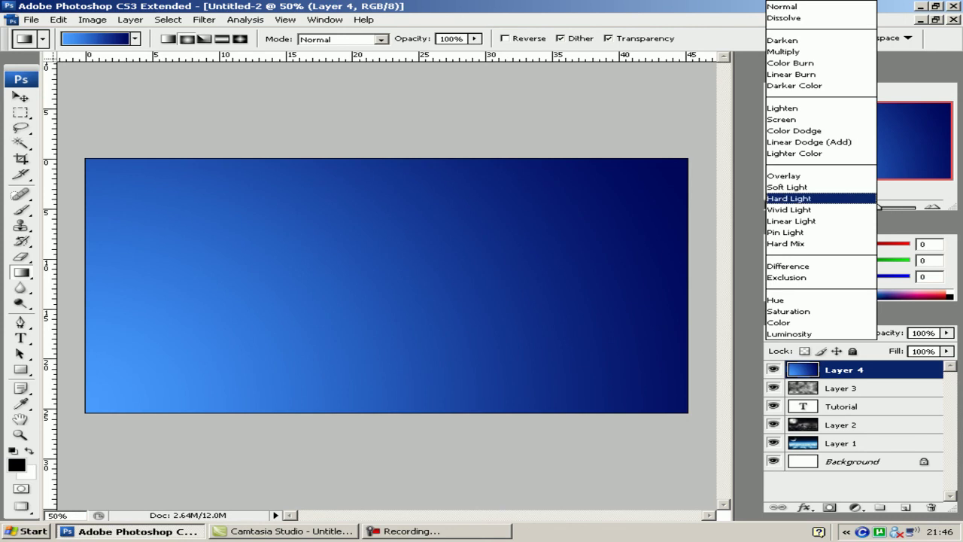
pyautogui.click(874, 199)
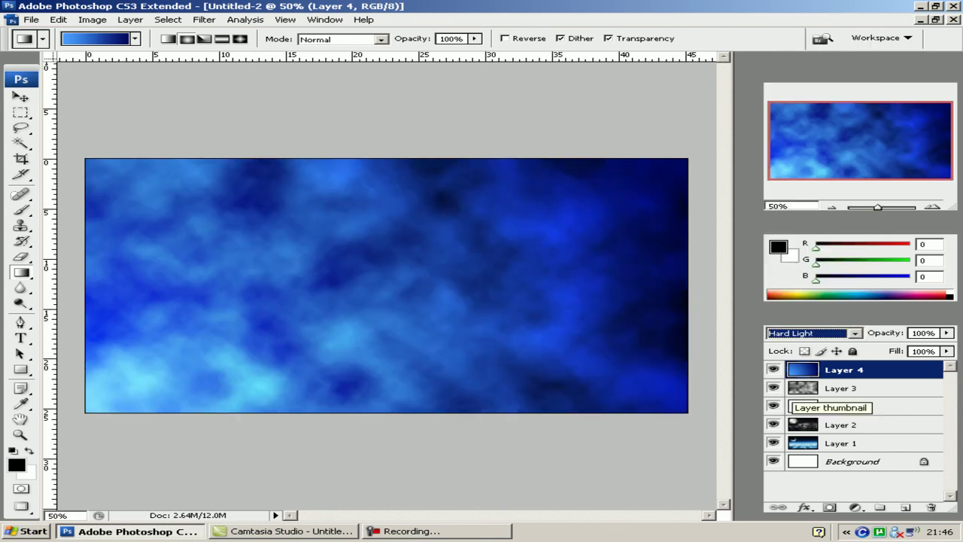
pyautogui.keyDown('shift'); pyautogui.click(802, 388); pyautogui.keyUp('shift')
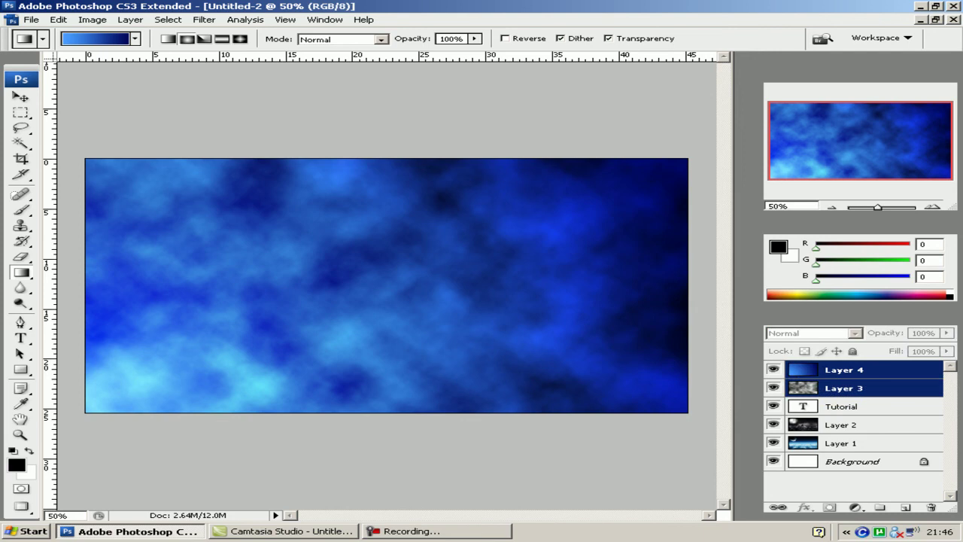
# - Merge Layers 3 and 4, then clip the merged layer to the TUTORIAL text
pyautogui.hotkey('ctrl', 'e')
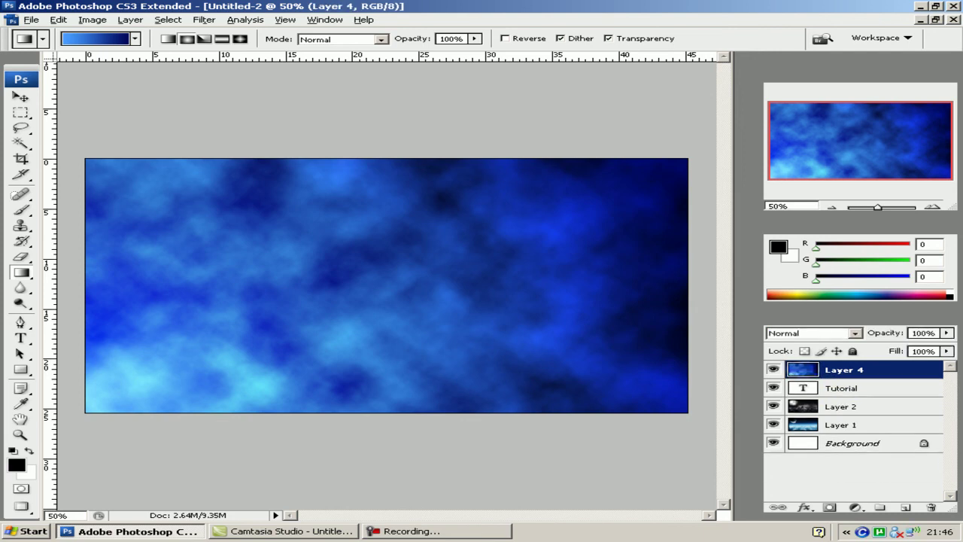
pyautogui.hotkey('ctrl', 'alt', 'g')
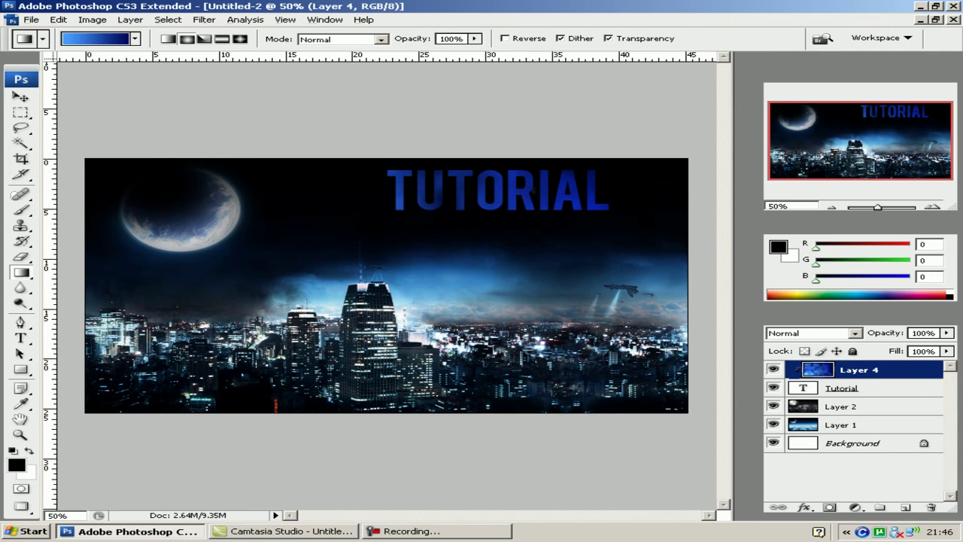
pyautogui.click(20, 97)
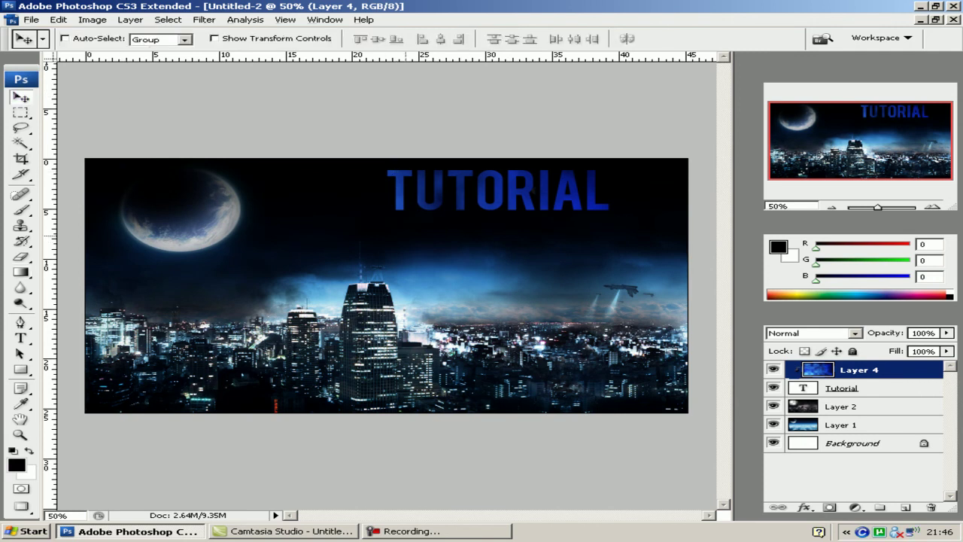